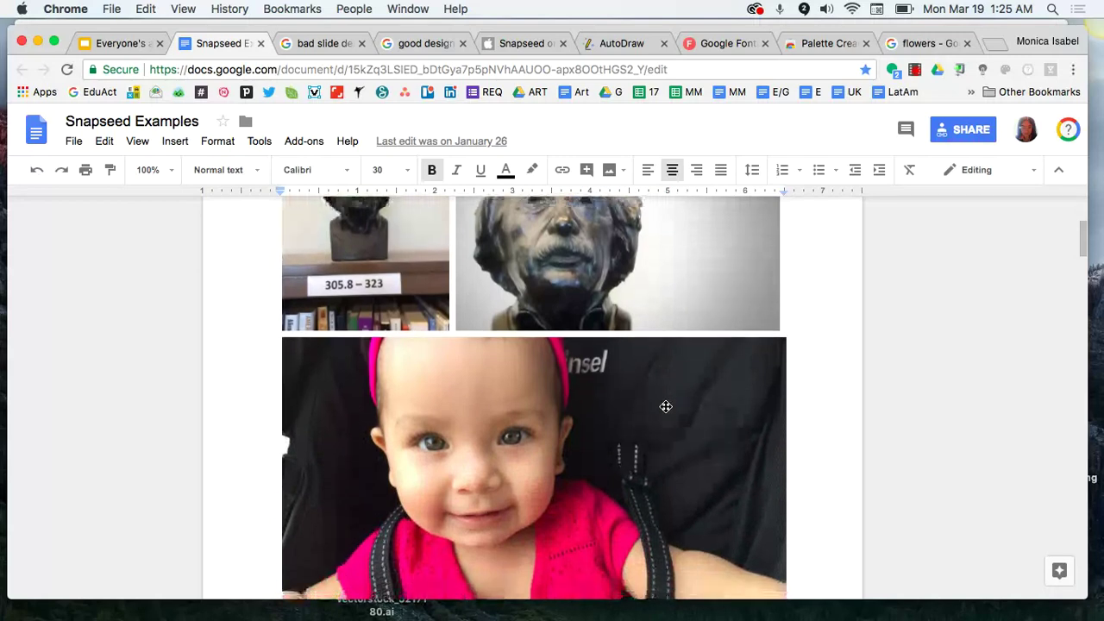
Step: Review the before-and-after photo examples in the Snapseed Examples document, through to the dance team picture on the last page
{"action": "scroll", "coordinate": [666, 406], "scroll_direction": "down", "scroll_amount": 1}
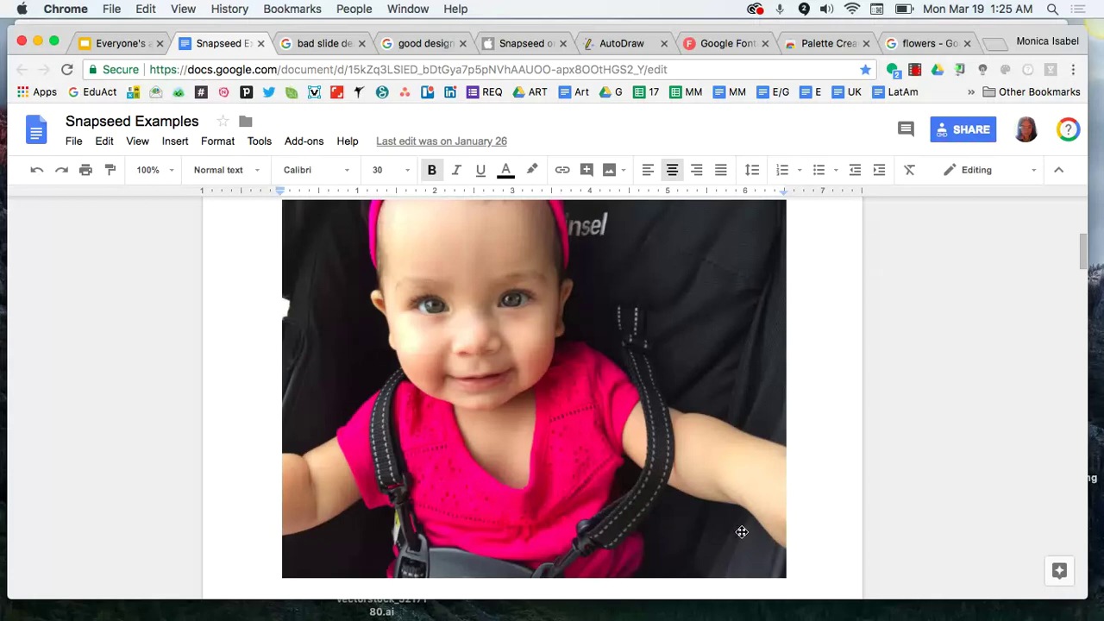
{"action": "scroll", "coordinate": [741, 531], "scroll_direction": "down", "scroll_amount": 5}
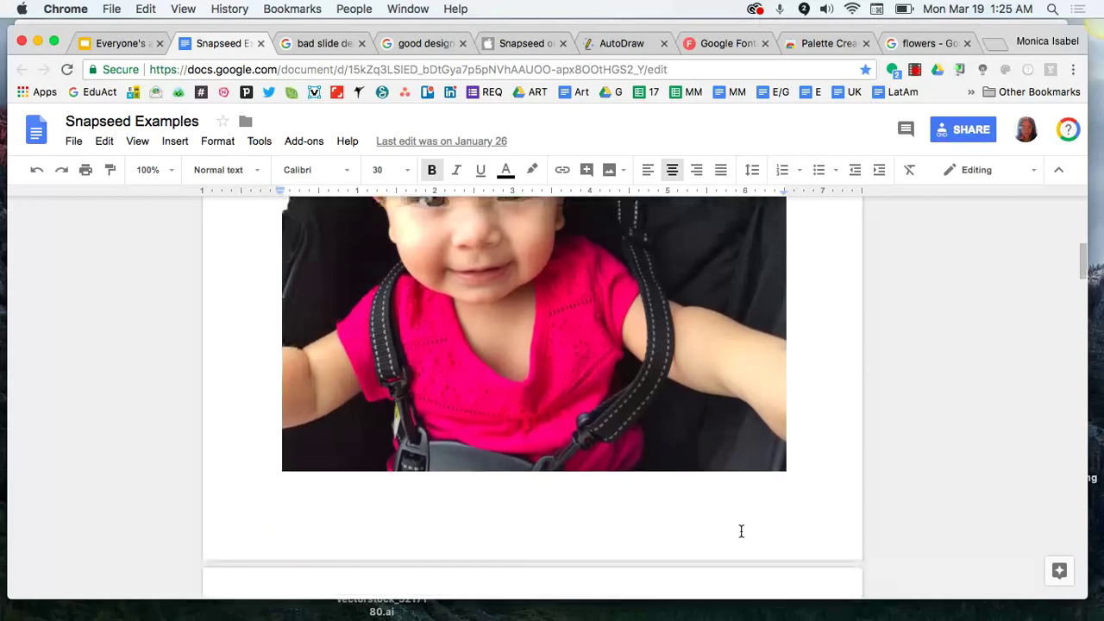
{"action": "scroll", "coordinate": [741, 532], "scroll_direction": "down", "scroll_amount": 3}
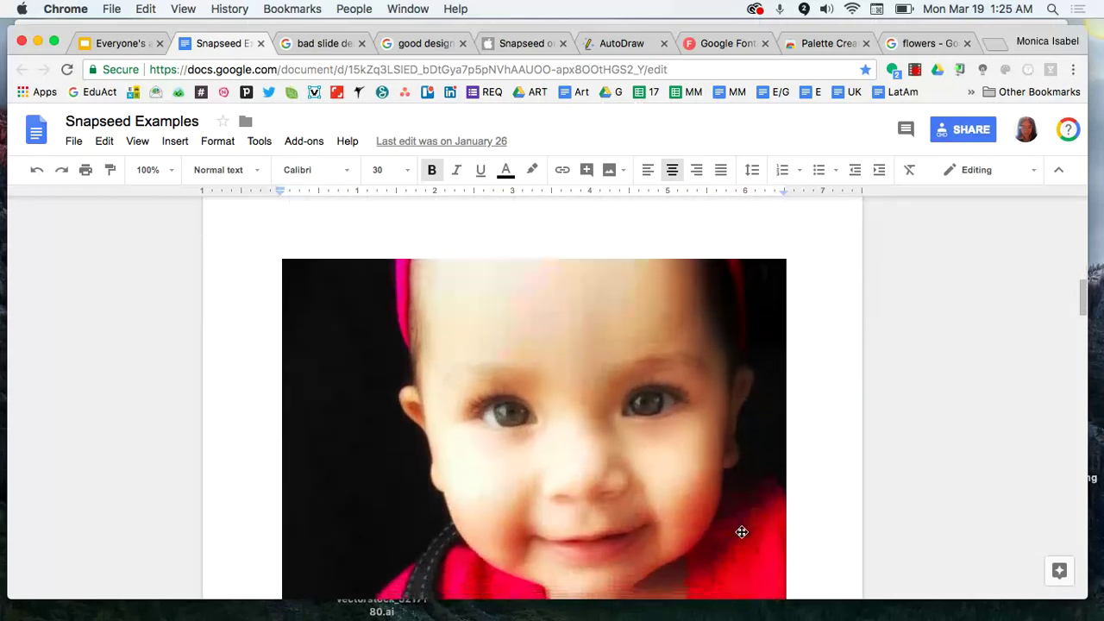
{"action": "scroll", "coordinate": [741, 532], "scroll_direction": "down", "scroll_amount": 1}
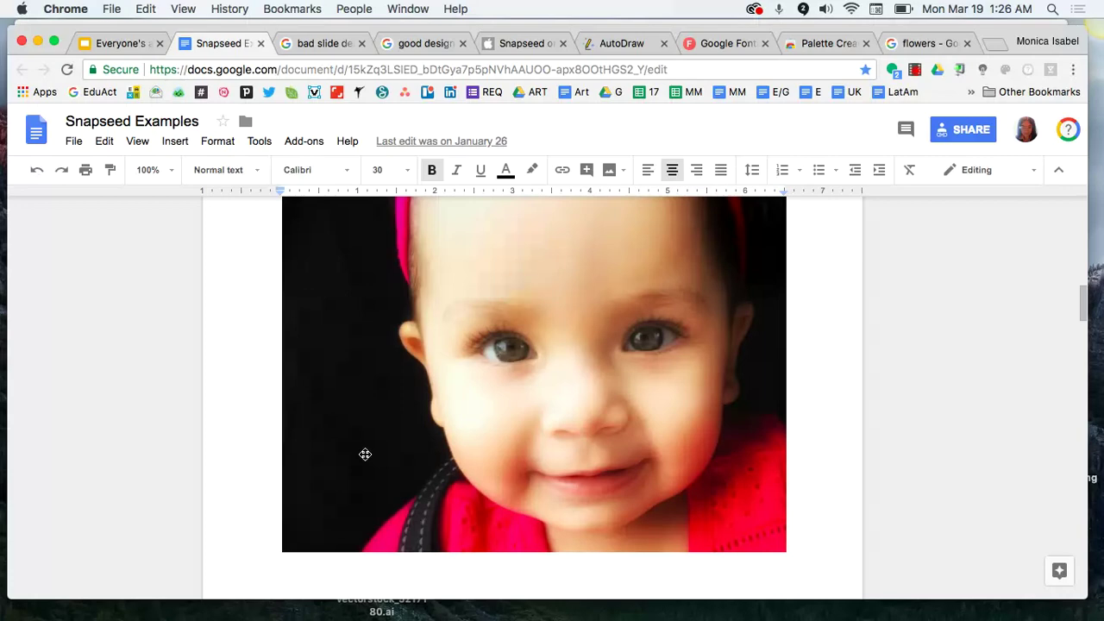
{"action": "scroll", "coordinate": [431, 461], "scroll_direction": "up", "scroll_amount": 1}
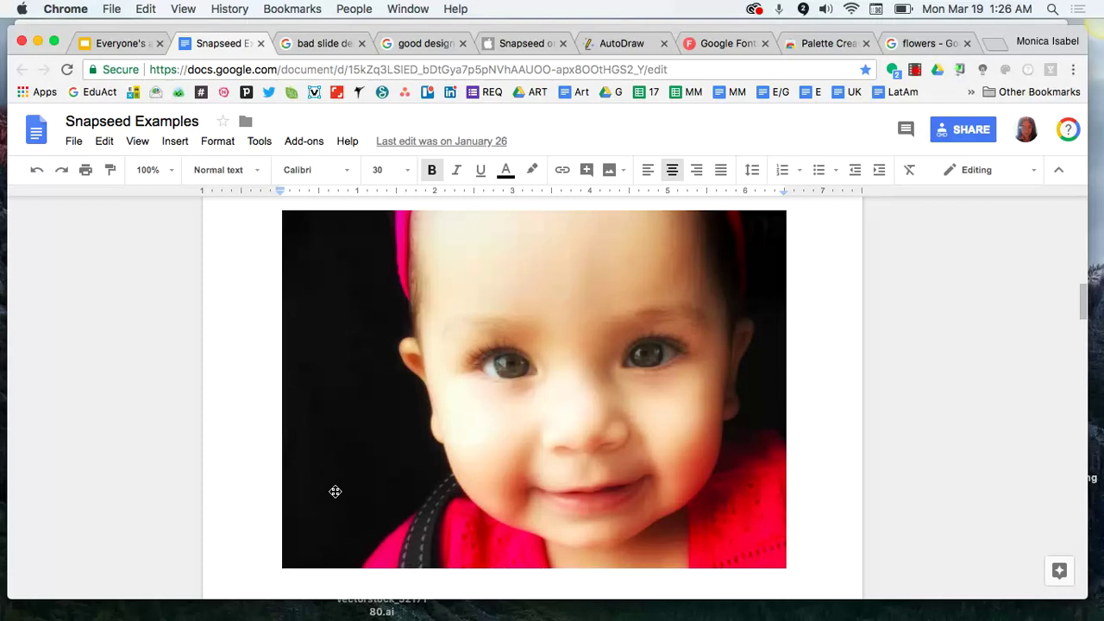
{"action": "scroll", "coordinate": [335, 491], "scroll_direction": "down", "scroll_amount": 1}
{"action": "scroll", "coordinate": [335, 491], "scroll_direction": "down", "scroll_amount": 15}
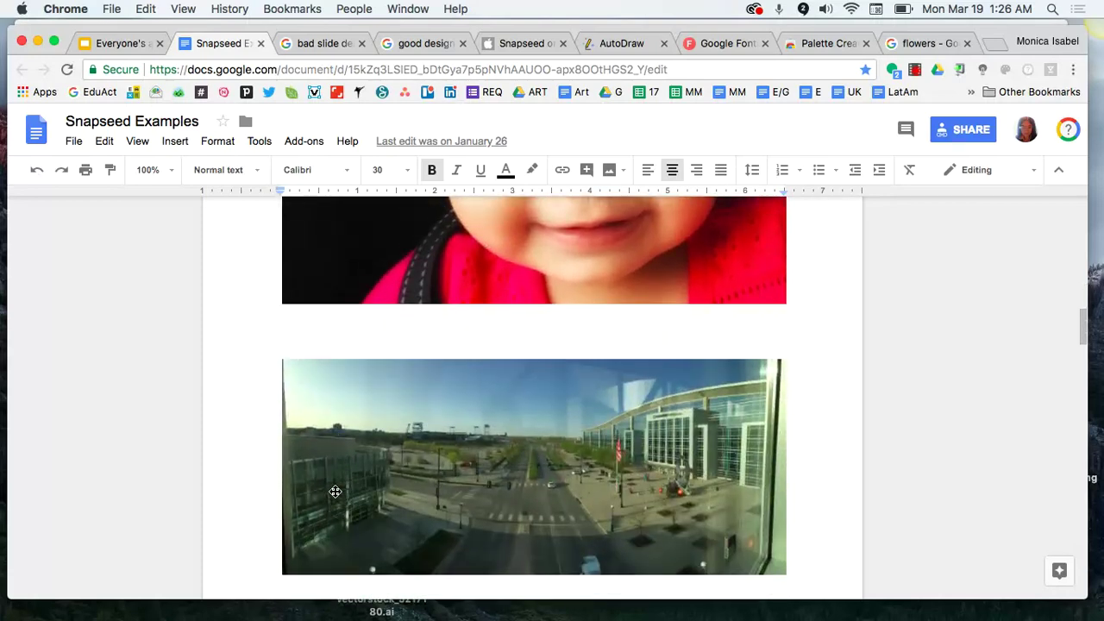
{"action": "scroll", "coordinate": [335, 491], "scroll_direction": "down", "scroll_amount": 15}
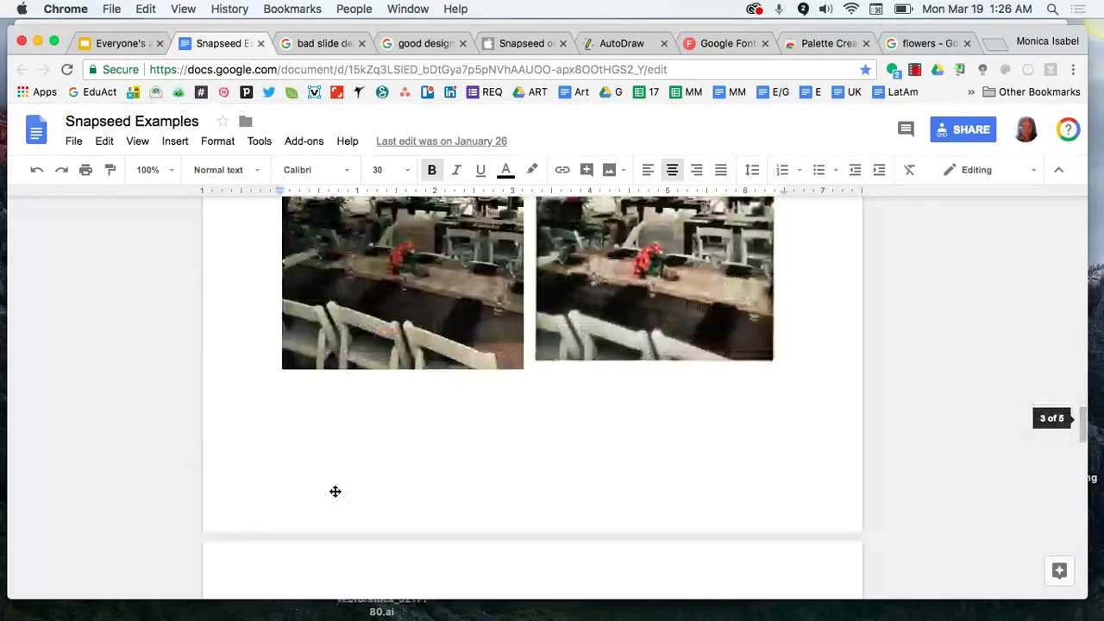
{"action": "scroll", "coordinate": [335, 492], "scroll_direction": "down", "scroll_amount": 3}
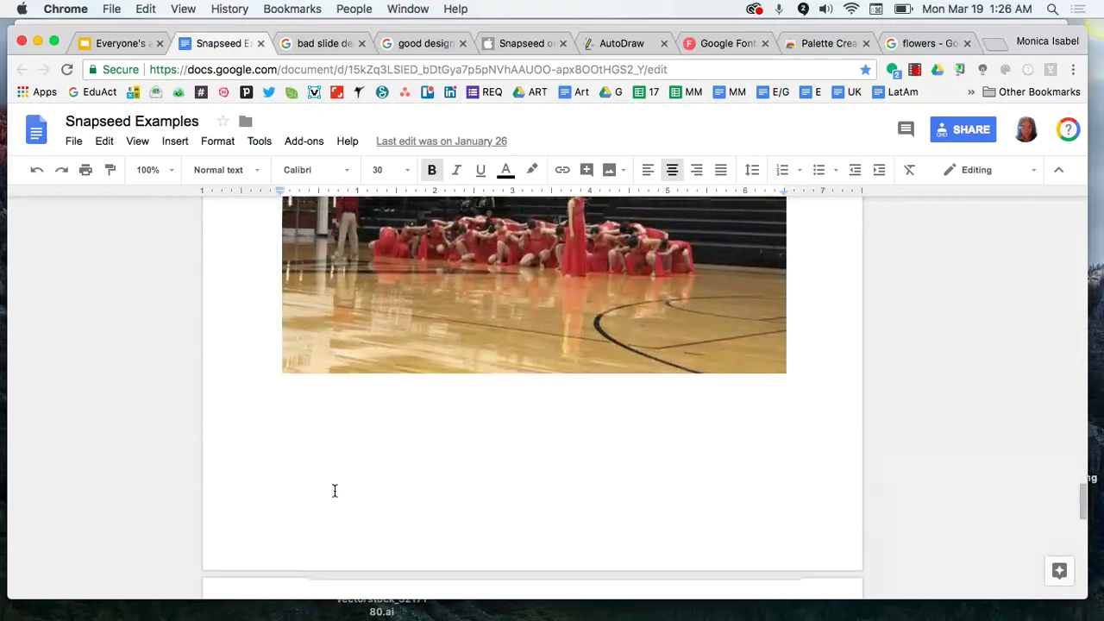
{"action": "scroll", "coordinate": [335, 492], "scroll_direction": "up", "scroll_amount": 5}
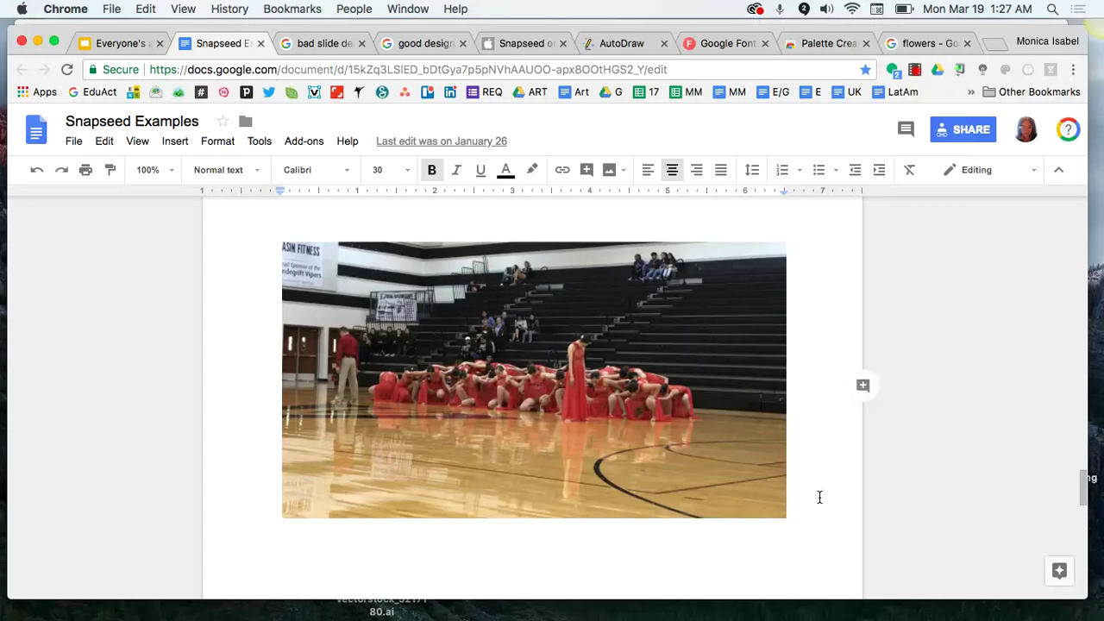
{"action": "scroll", "coordinate": [819, 495], "scroll_direction": "down", "scroll_amount": 2}
{"action": "scroll", "coordinate": [820, 497], "scroll_direction": "down", "scroll_amount": 8}
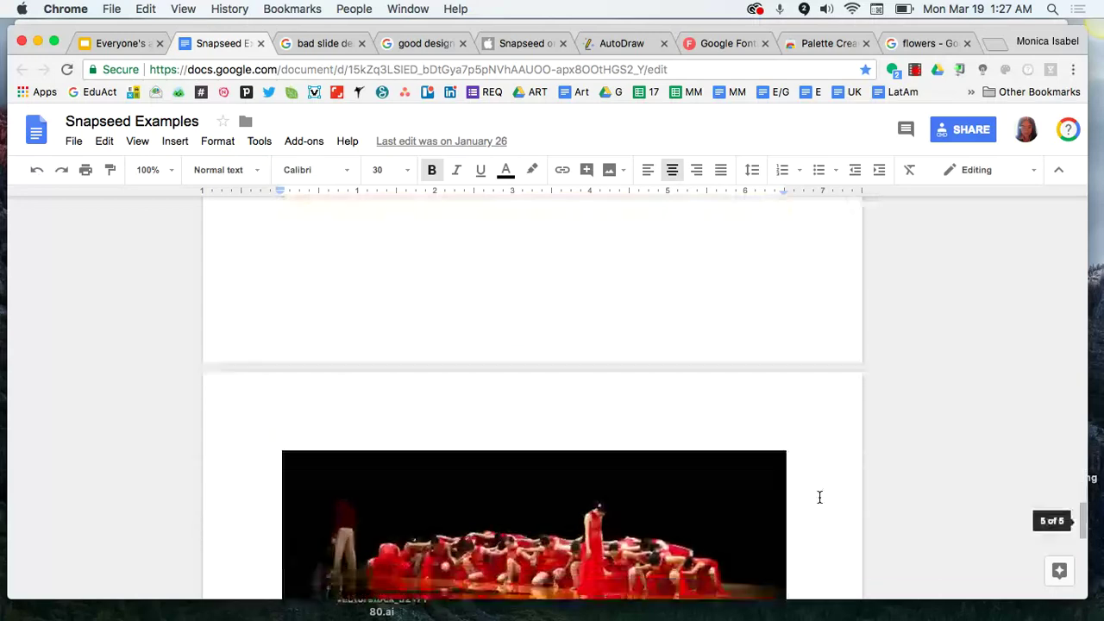
{"action": "scroll", "coordinate": [819, 497], "scroll_direction": "down", "scroll_amount": 2}
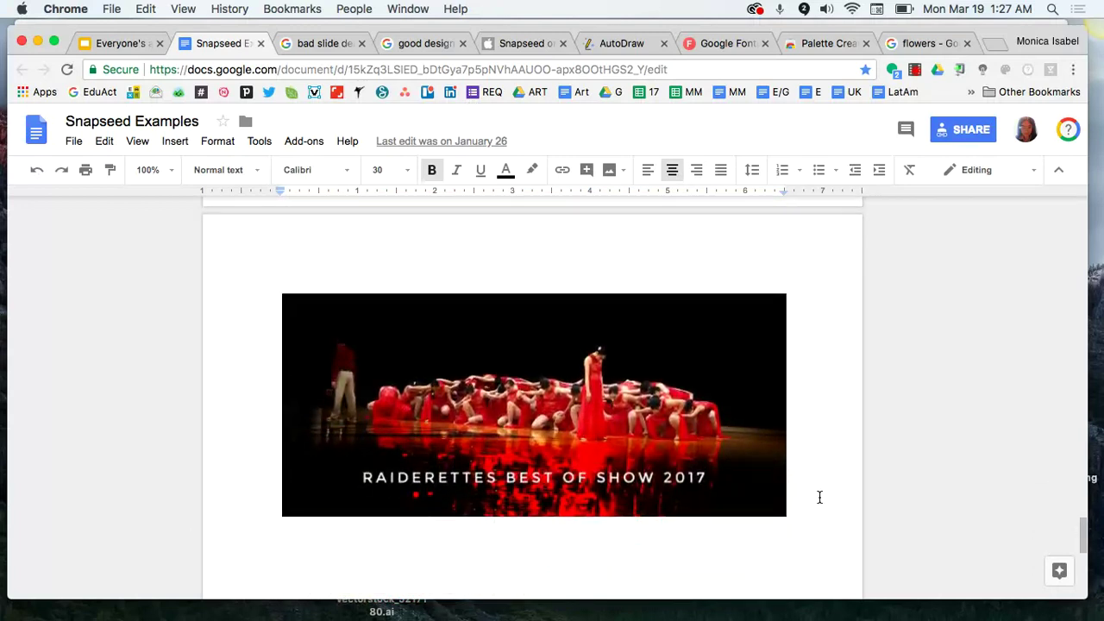
Step: Return to the slide design presentation and go past the Other Apps slide to the AutoDraw slide
{"action": "left_click", "coordinate": [503, 46]}
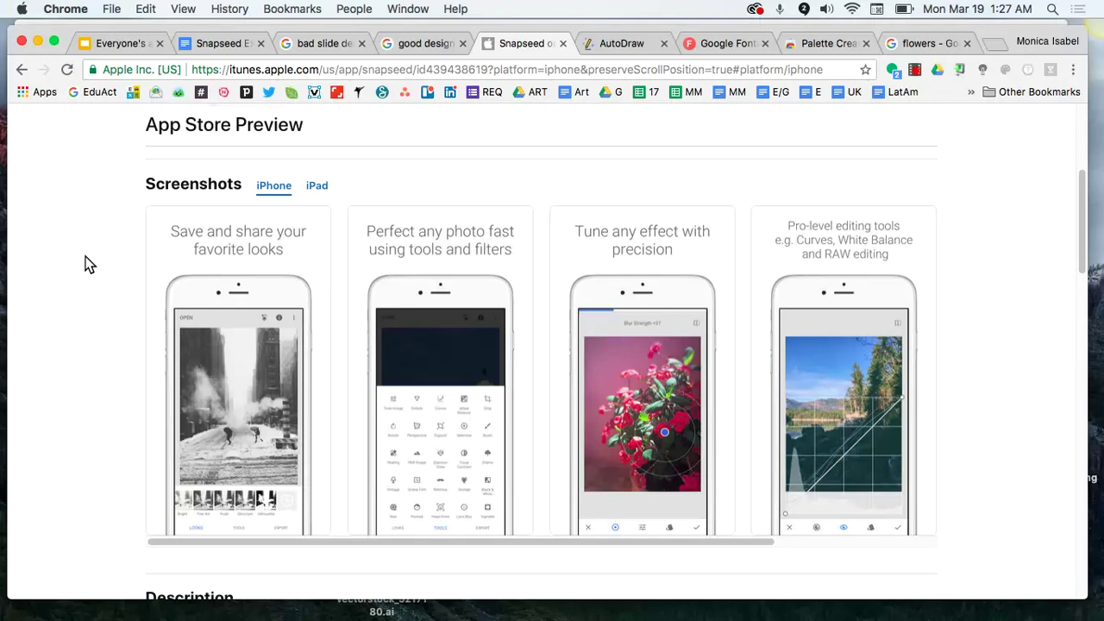
{"action": "left_click", "coordinate": [107, 43]}
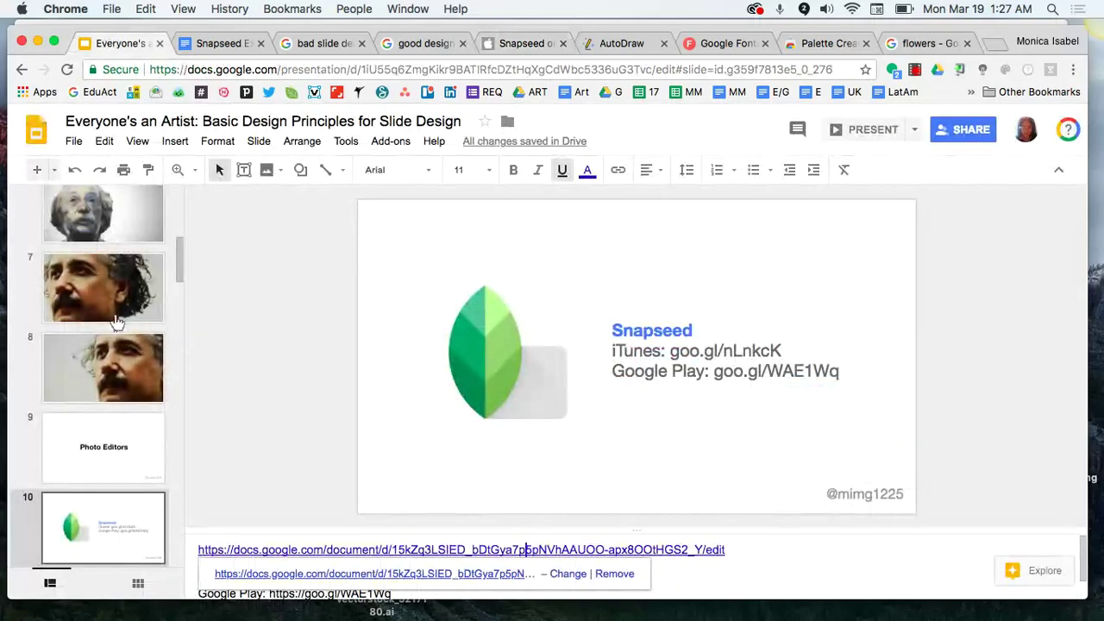
{"action": "scroll", "coordinate": [106, 438], "scroll_direction": "down", "scroll_amount": 3}
{"action": "scroll", "coordinate": [106, 435], "scroll_direction": "down", "scroll_amount": 3}
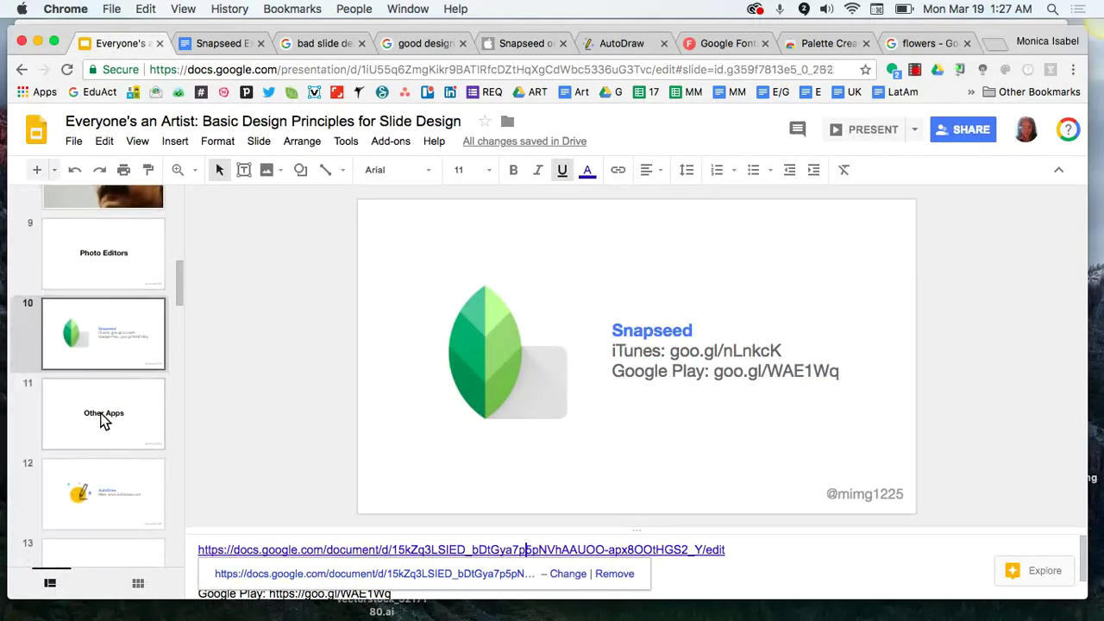
{"action": "left_click", "coordinate": [104, 421]}
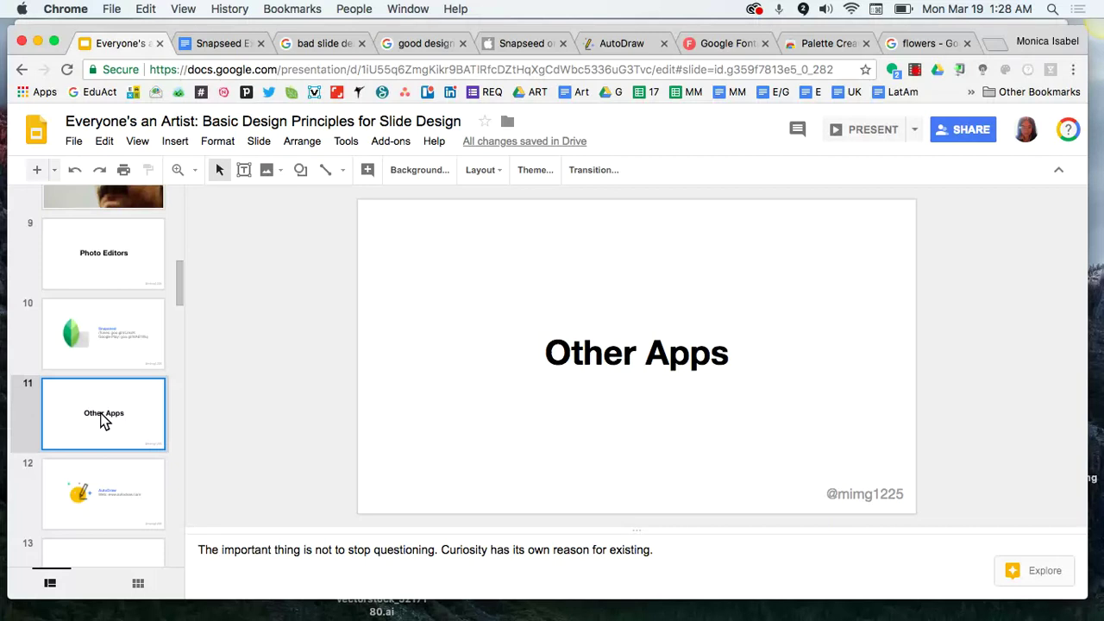
{"action": "left_click", "coordinate": [86, 494]}
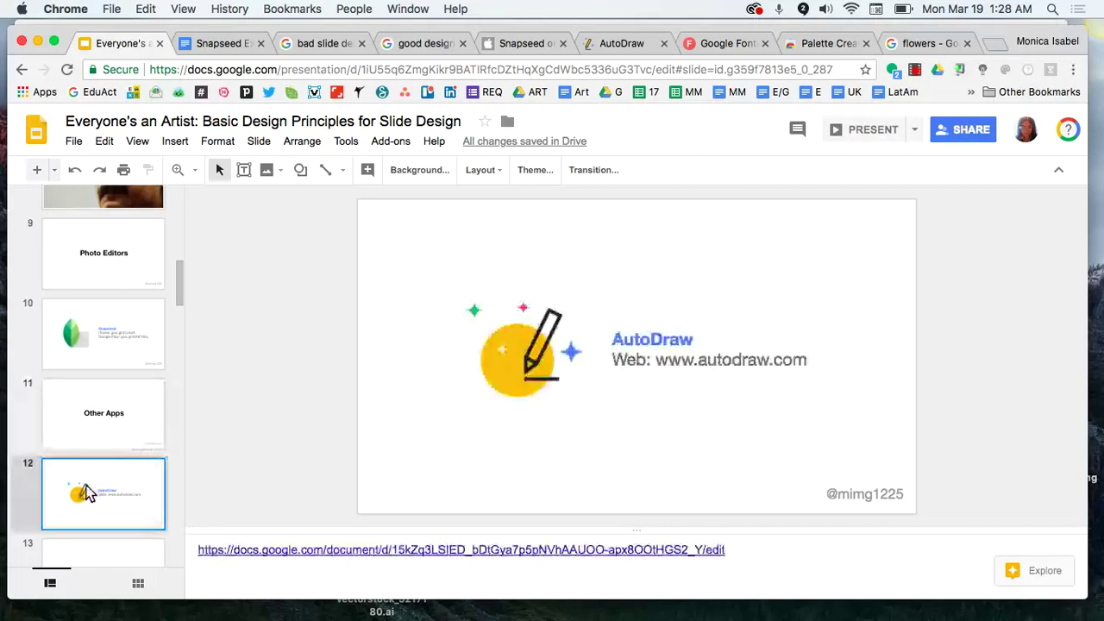
{"action": "scroll", "coordinate": [86, 491], "scroll_direction": "down", "scroll_amount": 1}
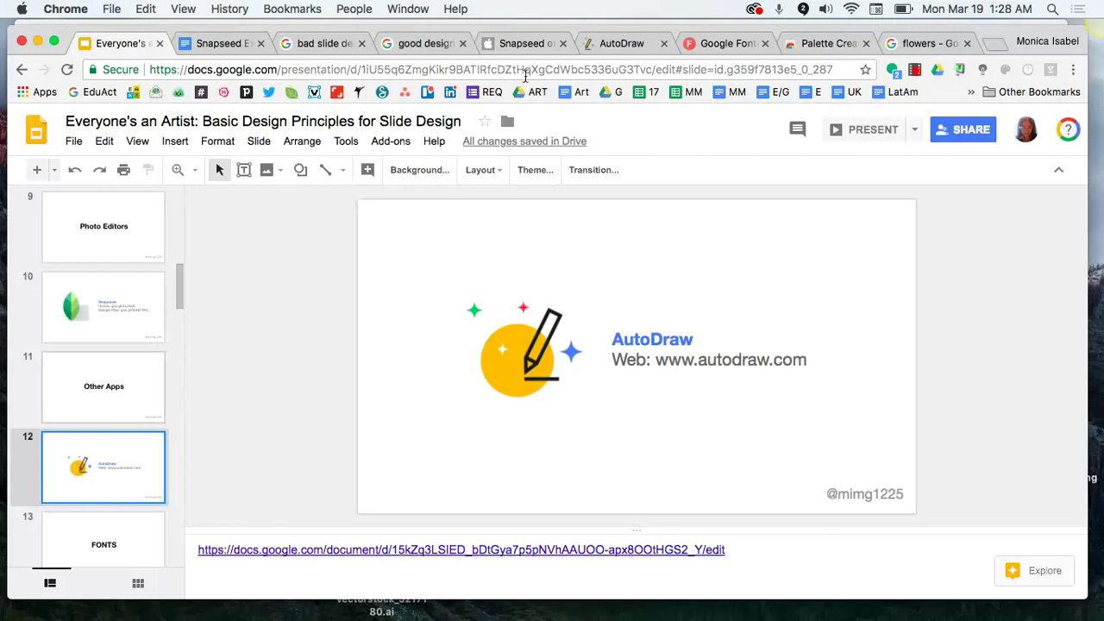
Step: In AutoDraw, sketch a rough sun with seven rays and replace it with the suggested round eight-ray sun
{"action": "left_click", "coordinate": [588, 40]}
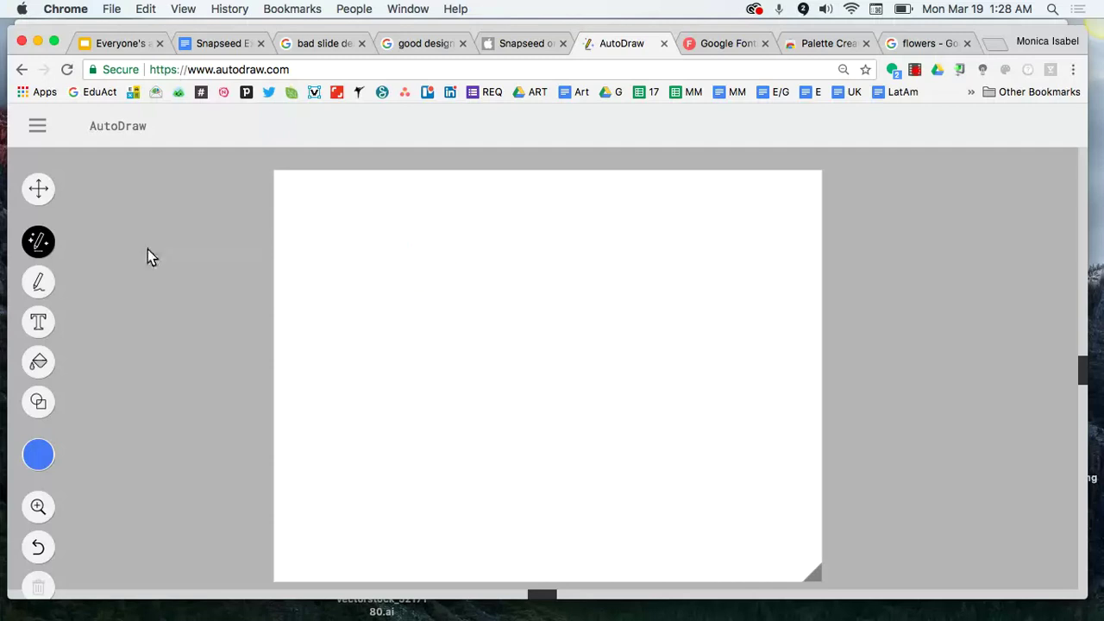
{"action": "mouse_move", "coordinate": [384, 244]}
{"action": "left_mouse_down"}
{"action": "mouse_move", "coordinate": [366, 288]}
{"action": "mouse_move", "coordinate": [429, 335]}
{"action": "mouse_move", "coordinate": [436, 253]}
{"action": "mouse_move", "coordinate": [377, 247]}
{"action": "mouse_move", "coordinate": [392, 237]}
{"action": "mouse_move", "coordinate": [372, 196]}
{"action": "left_mouse_up"}
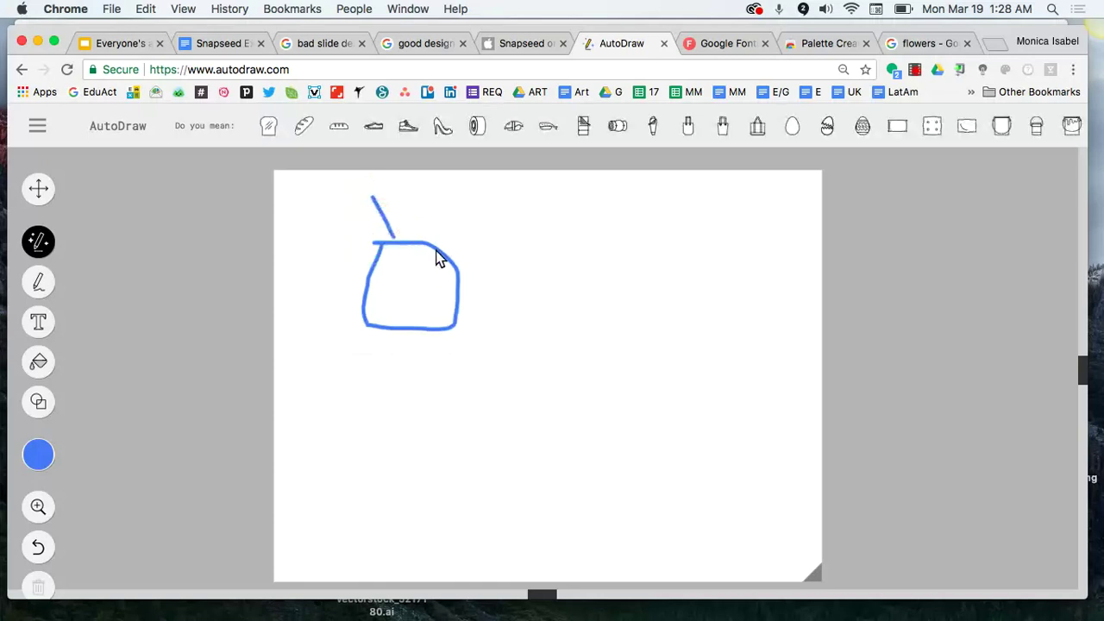
{"action": "left_click_drag", "start_coordinate": [430, 244], "coordinate": [461, 213]}
{"action": "mouse_move", "coordinate": [457, 295]}
{"action": "left_mouse_down"}
{"action": "mouse_move", "coordinate": [501, 304]}
{"action": "mouse_move", "coordinate": [477, 369]}
{"action": "mouse_move", "coordinate": [485, 380]}
{"action": "left_mouse_up"}
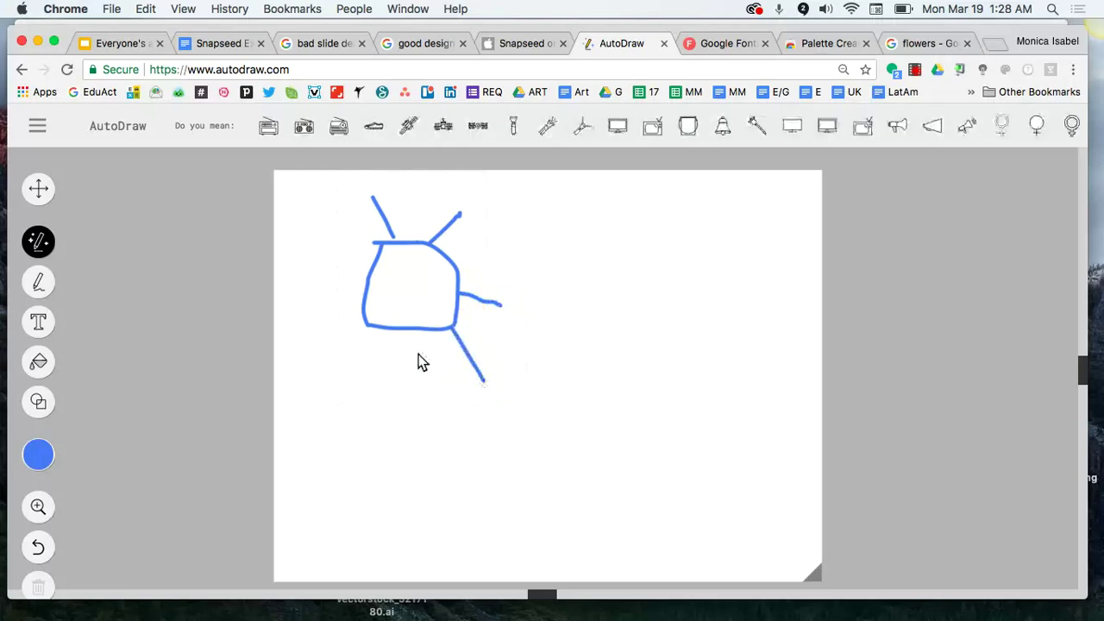
{"action": "left_click_drag", "start_coordinate": [394, 328], "coordinate": [389, 378]}
{"action": "left_click_drag", "start_coordinate": [364, 308], "coordinate": [301, 308]}
{"action": "left_click_drag", "start_coordinate": [370, 272], "coordinate": [316, 251]}
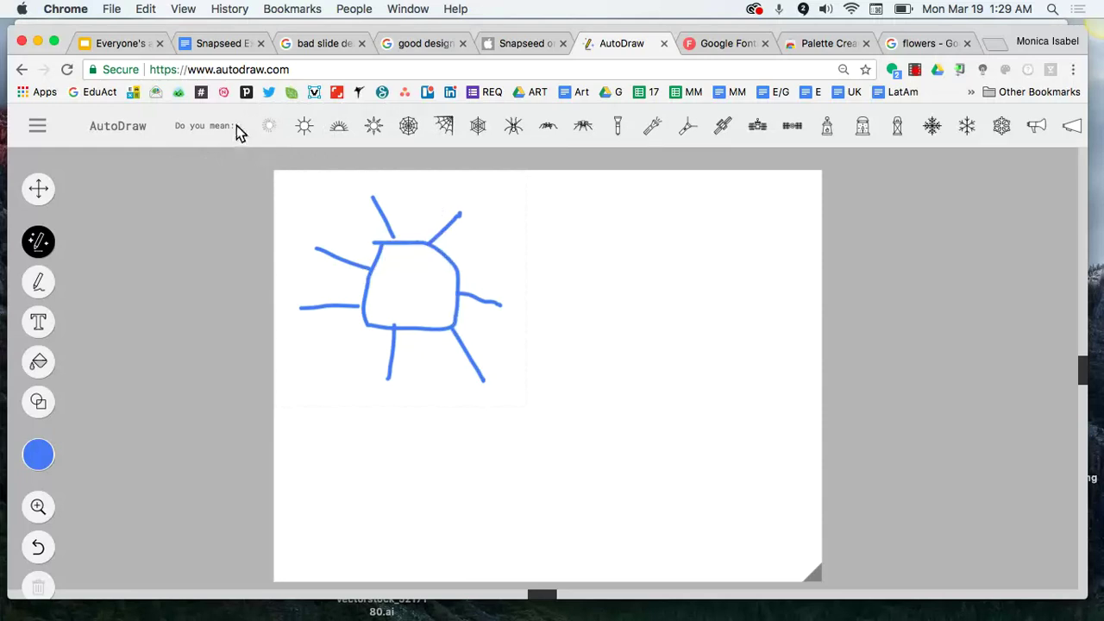
{"action": "left_click", "coordinate": [303, 131]}
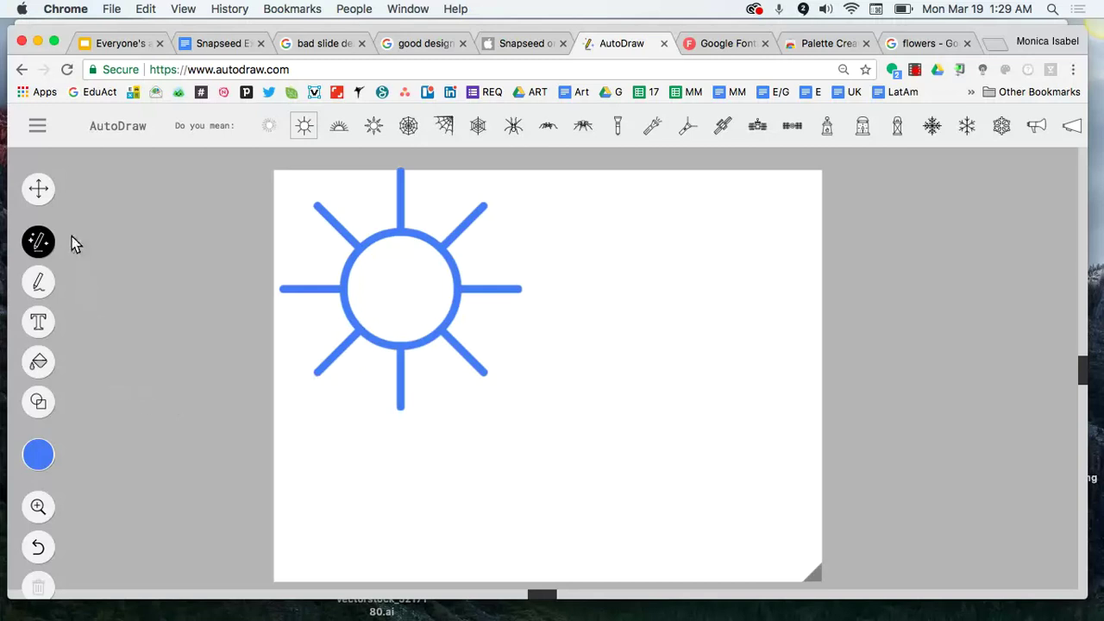
Step: Shrink the sun to about half its size and place it in the upper-left corner of the canvas
{"action": "left_click", "coordinate": [38, 190]}
{"action": "left_click", "coordinate": [357, 246]}
{"action": "left_click_drag", "start_coordinate": [284, 173], "coordinate": [345, 234]}
{"action": "left_click", "coordinate": [428, 303]}
{"action": "left_click_drag", "start_coordinate": [429, 304], "coordinate": [383, 263]}
{"action": "left_click", "coordinate": [449, 349]}
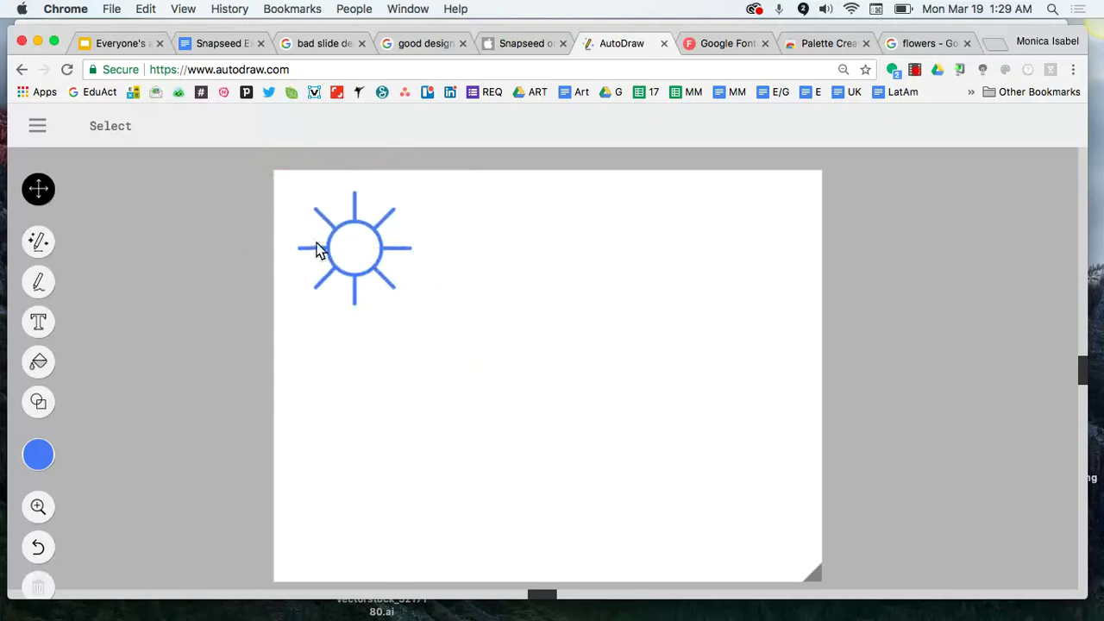
Step: Sketch a boat with a mast and flag to the lower right of the sun, and download the drawing
{"action": "left_click", "coordinate": [37, 242]}
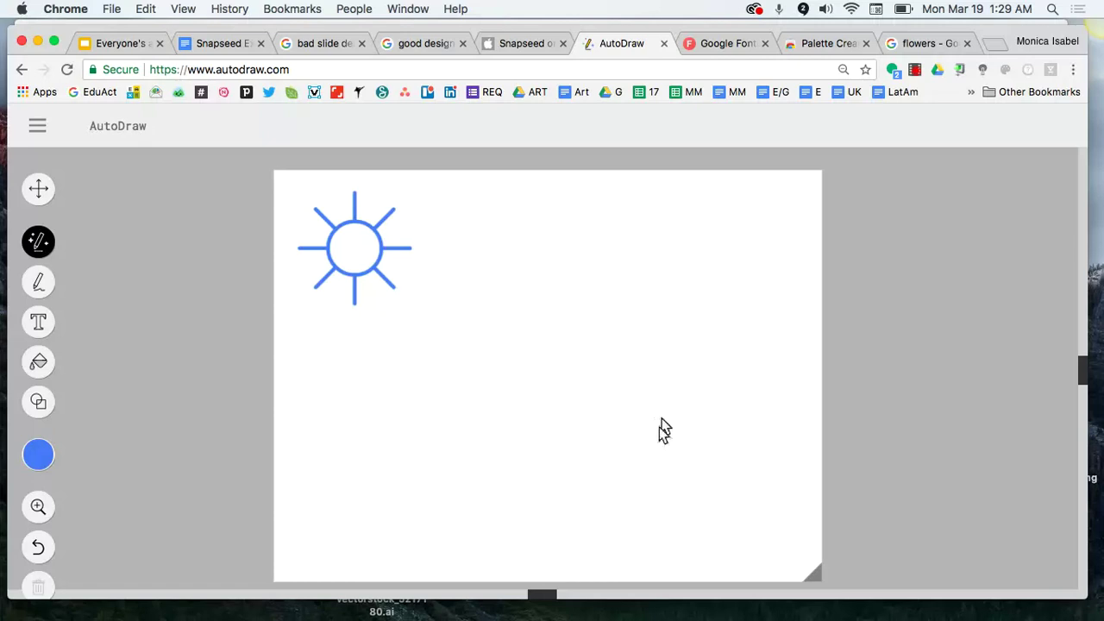
{"action": "mouse_move", "coordinate": [613, 314]}
{"action": "left_mouse_down"}
{"action": "mouse_move", "coordinate": [614, 396]}
{"action": "mouse_move", "coordinate": [569, 385]}
{"action": "mouse_move", "coordinate": [646, 402]}
{"action": "mouse_move", "coordinate": [670, 387]}
{"action": "mouse_move", "coordinate": [673, 406]}
{"action": "mouse_move", "coordinate": [633, 443]}
{"action": "mouse_move", "coordinate": [575, 406]}
{"action": "mouse_move", "coordinate": [567, 379]}
{"action": "left_mouse_up"}
{"action": "mouse_move", "coordinate": [615, 308]}
{"action": "left_mouse_down"}
{"action": "mouse_move", "coordinate": [648, 328]}
{"action": "mouse_move", "coordinate": [616, 333]}
{"action": "left_mouse_up"}
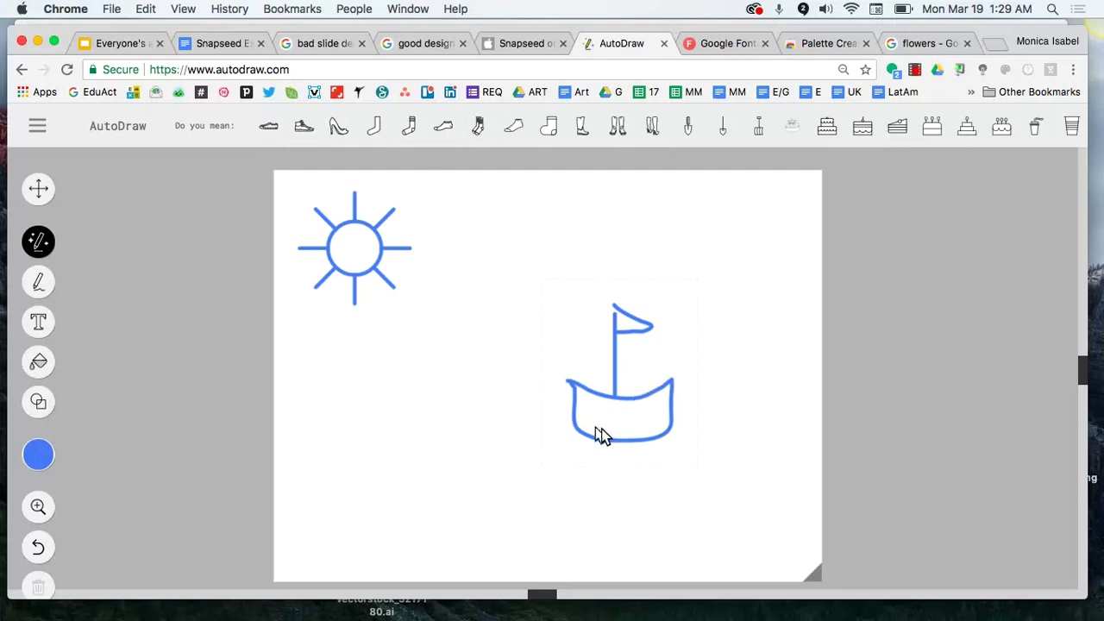
{"action": "left_click", "coordinate": [33, 130]}
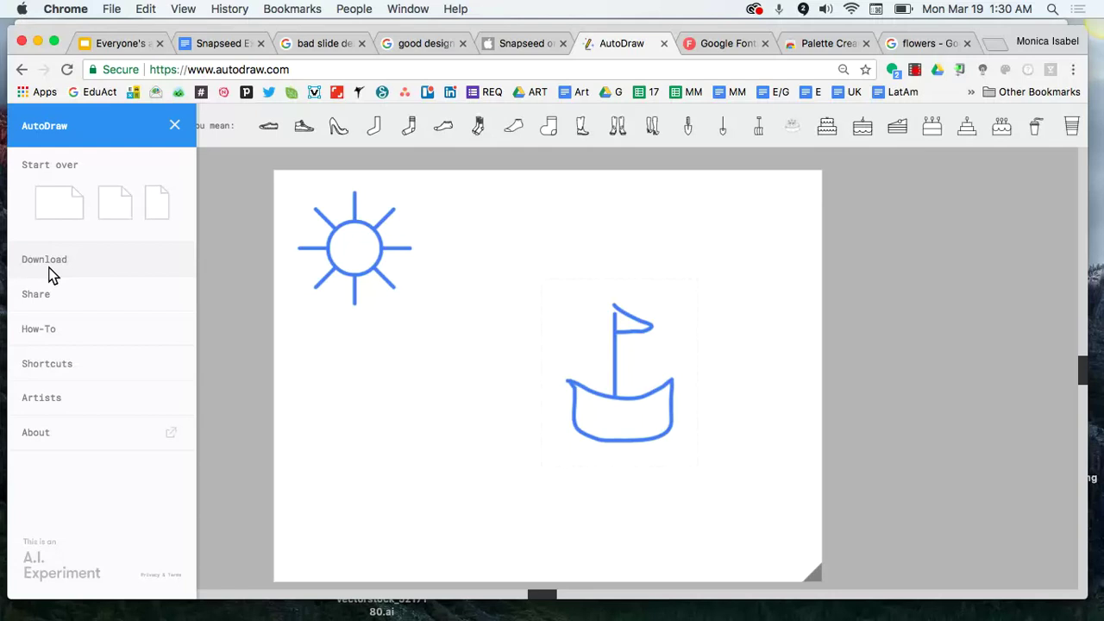
{"action": "left_click", "coordinate": [48, 268]}
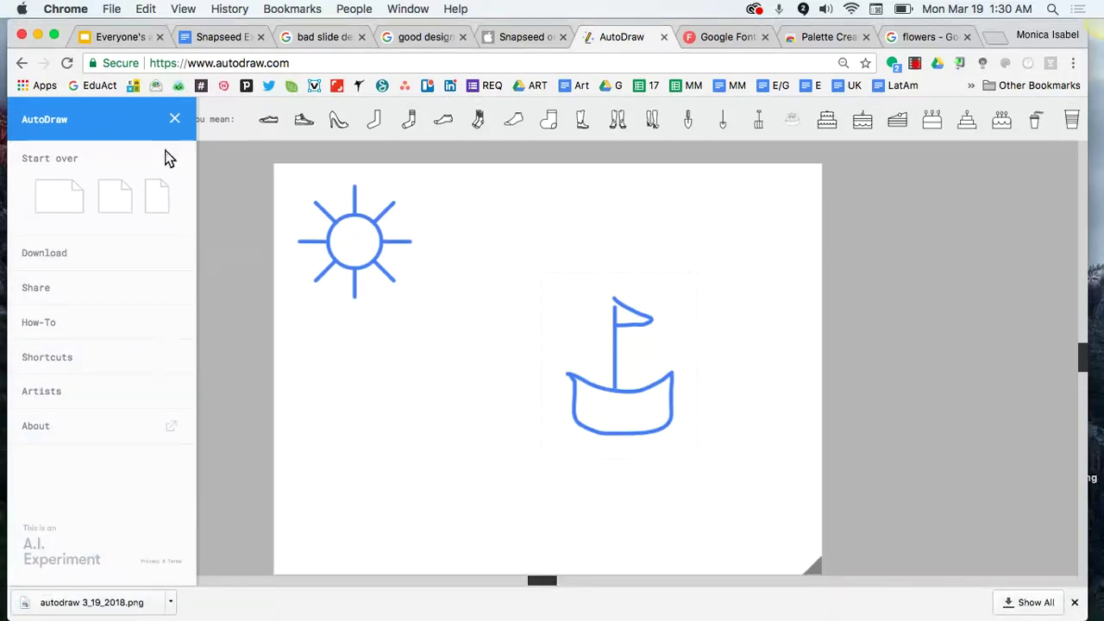
Step: Return to the presentation and insert the colored sailboat AutoDraw image from the Downloads folder on the AutoDraw slide
{"action": "left_click", "coordinate": [123, 38]}
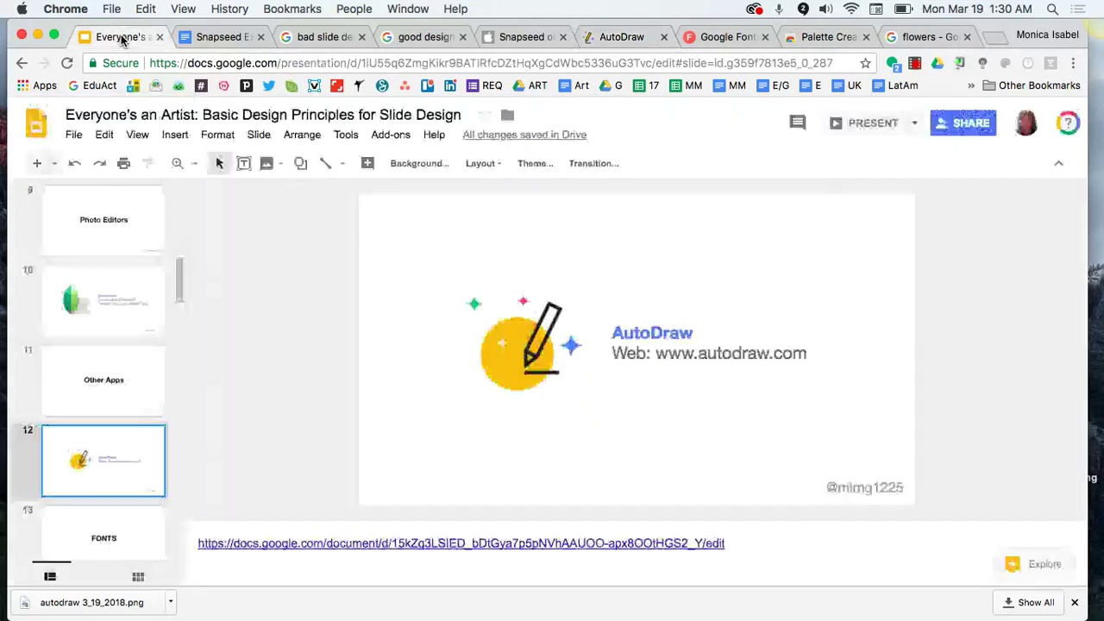
{"action": "mouse_move", "coordinate": [4, 518]}
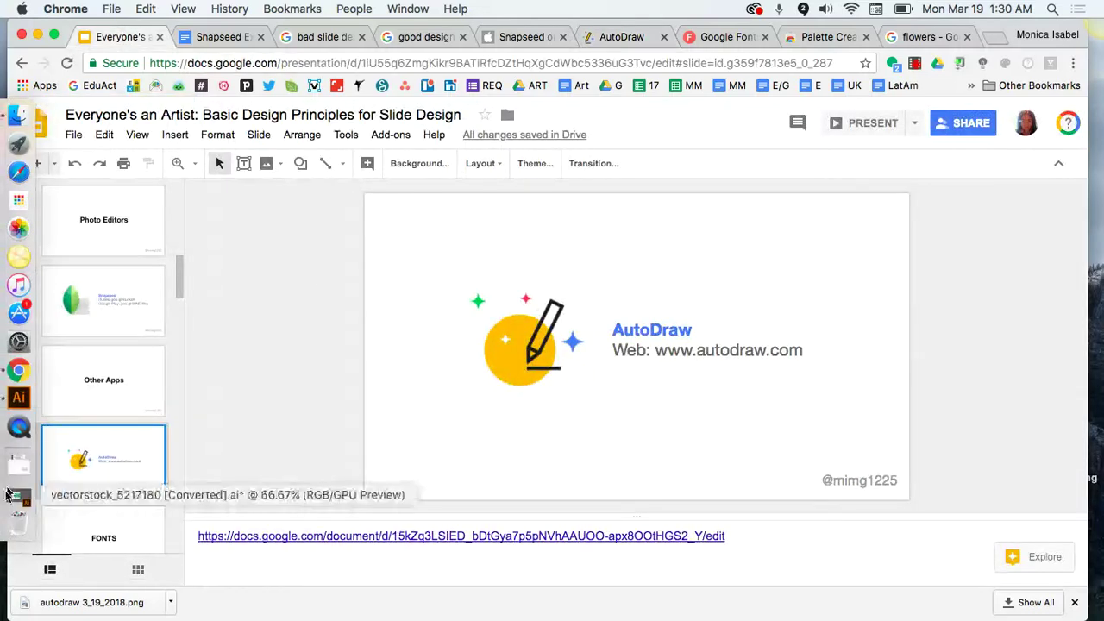
{"action": "left_click", "coordinate": [18, 467]}
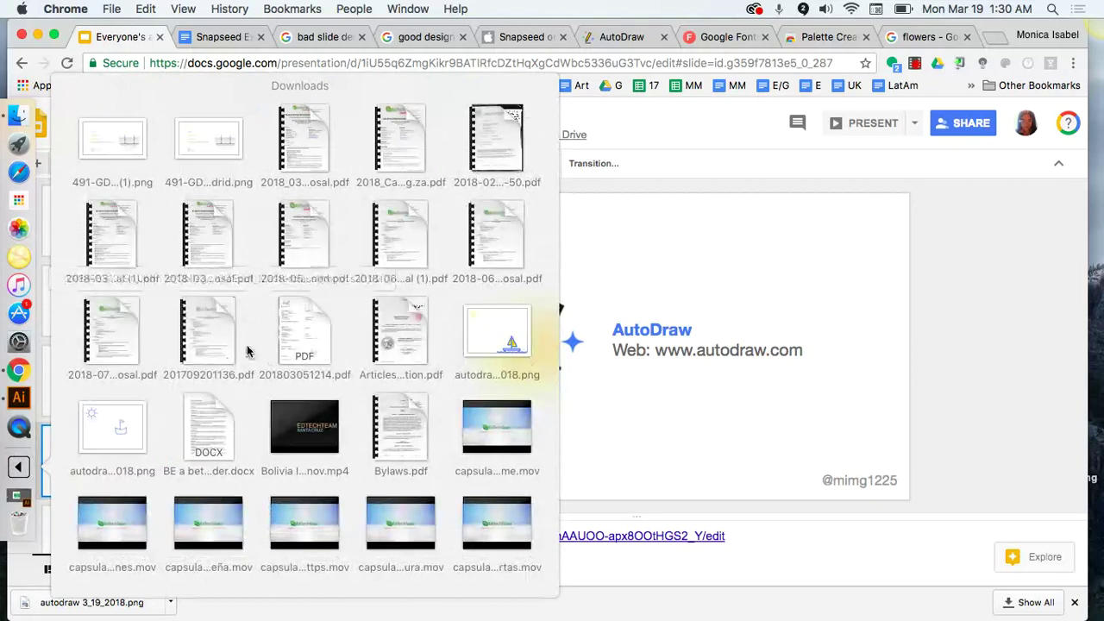
{"action": "scroll", "coordinate": [431, 336], "scroll_direction": "down", "scroll_amount": 1}
{"action": "left_click_drag", "start_coordinate": [489, 332], "coordinate": [729, 424]}
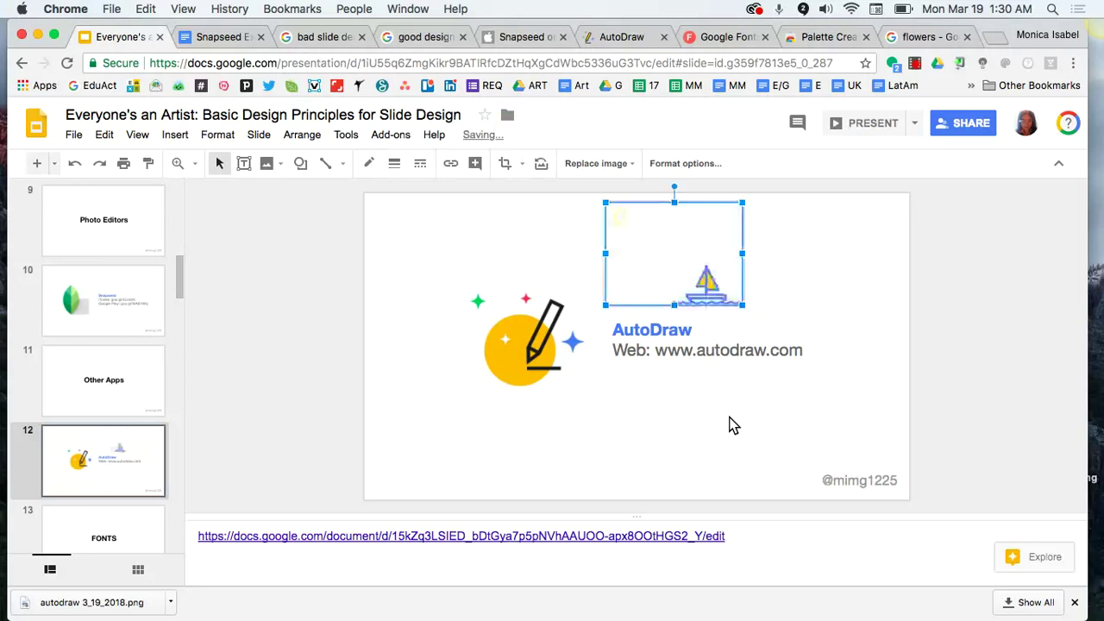
Step: Move the sailboat image to the slide's lower right and enlarge it to more than twice its size
{"action": "left_click_drag", "start_coordinate": [703, 276], "coordinate": [790, 464]}
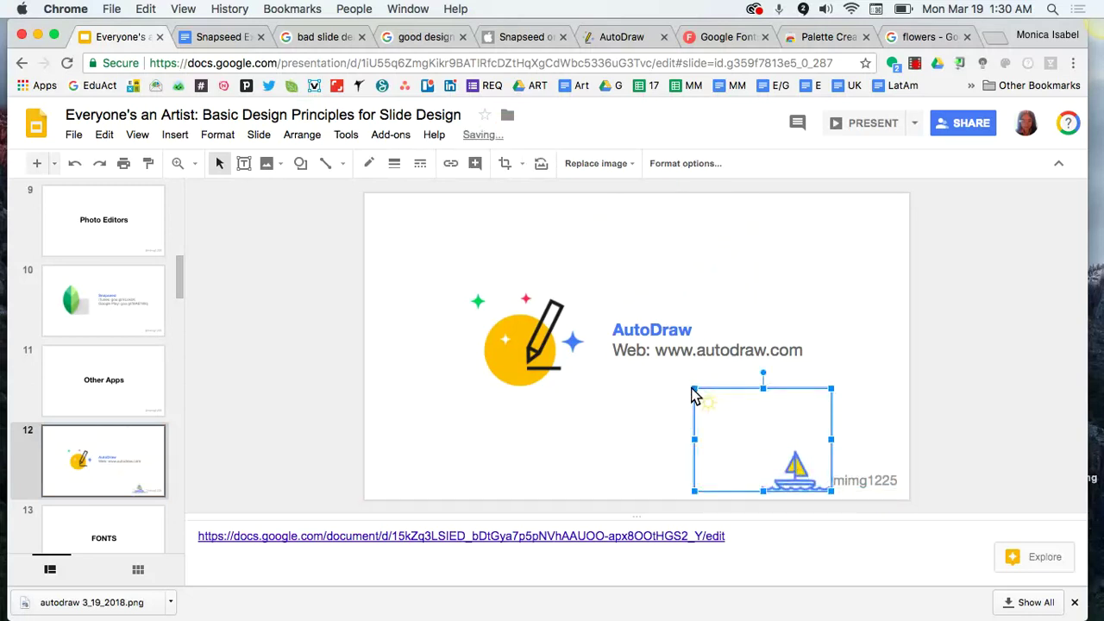
{"action": "left_click_drag", "start_coordinate": [695, 389], "coordinate": [526, 250]}
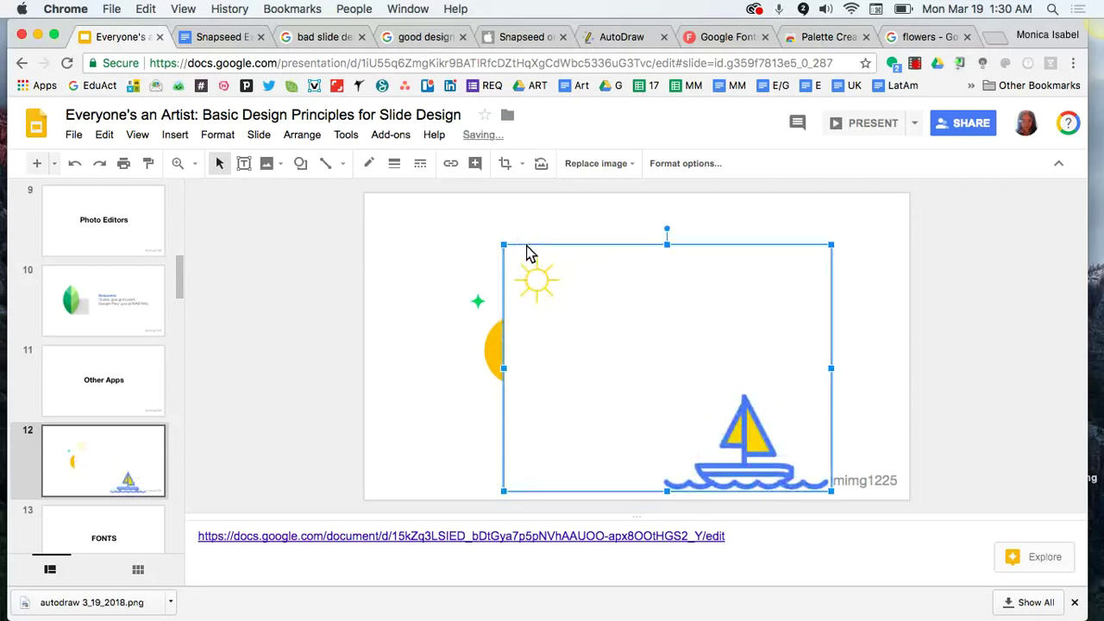
Step: Crop the image to just the sailboat and waves, and move it to the slide's lower-left corner
{"action": "double_click", "coordinate": [743, 410]}
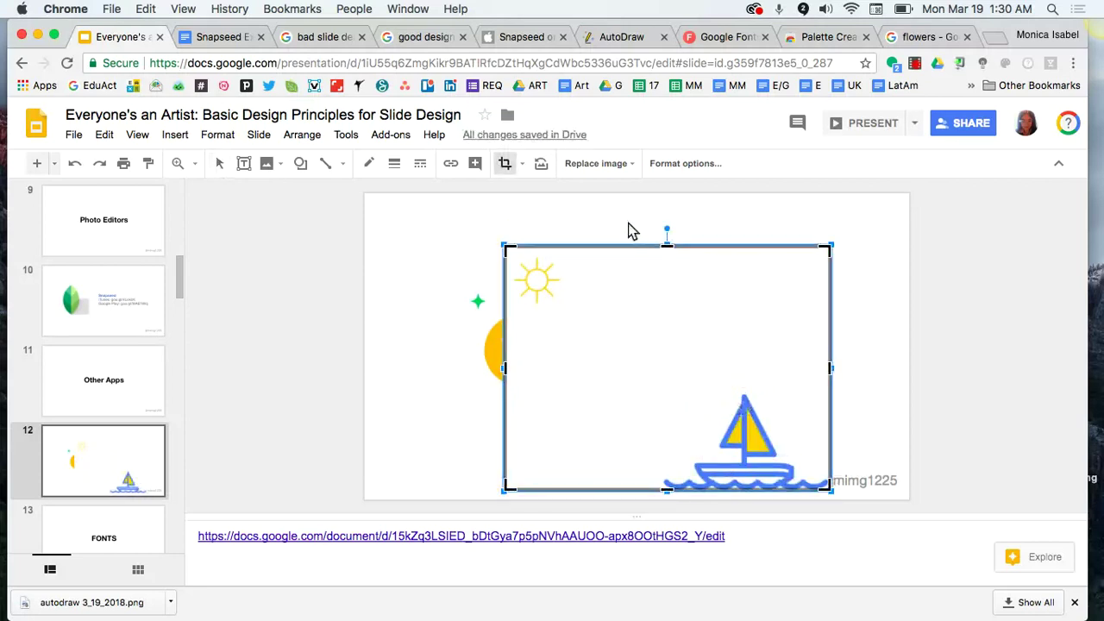
{"action": "left_click_drag", "start_coordinate": [508, 252], "coordinate": [649, 371]}
{"action": "key", "text": "Return"}
{"action": "left_click", "coordinate": [733, 437]}
{"action": "left_click_drag", "start_coordinate": [733, 442], "coordinate": [456, 450]}
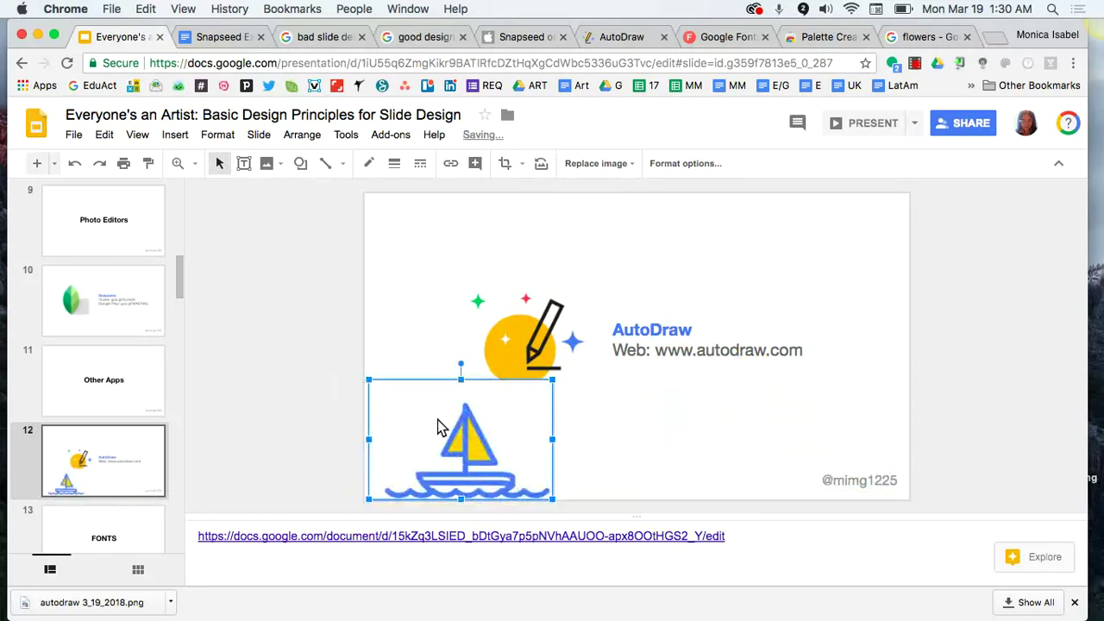
Step: Send the sailboat image behind the AutoDraw logo on the slide, and deselect it
{"action": "right_click", "coordinate": [467, 424]}
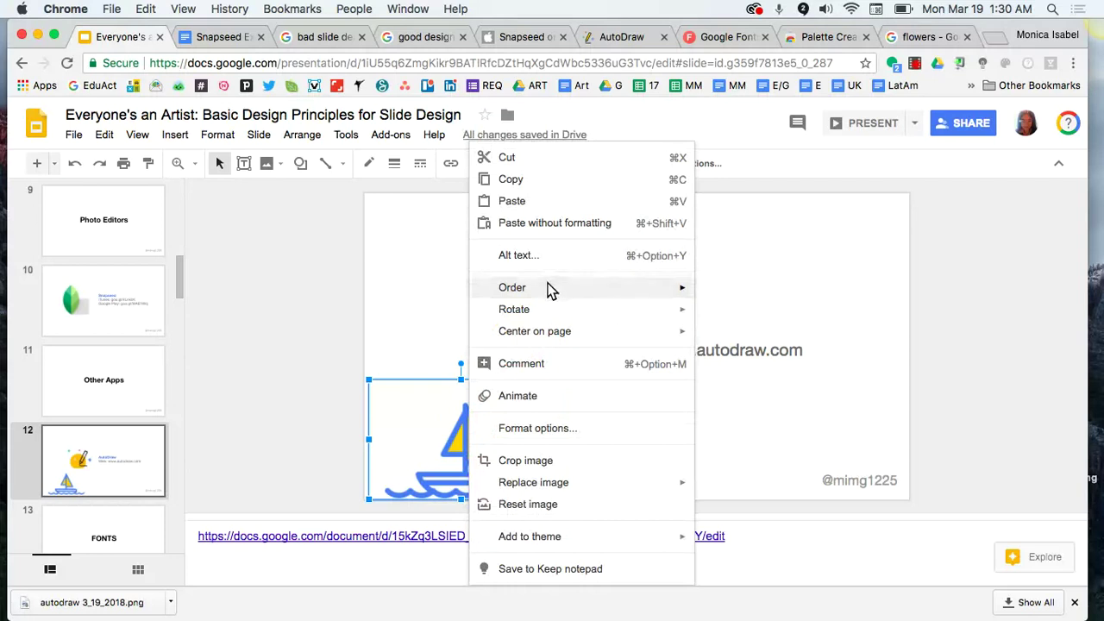
{"action": "mouse_move", "coordinate": [552, 290]}
{"action": "left_click", "coordinate": [747, 362]}
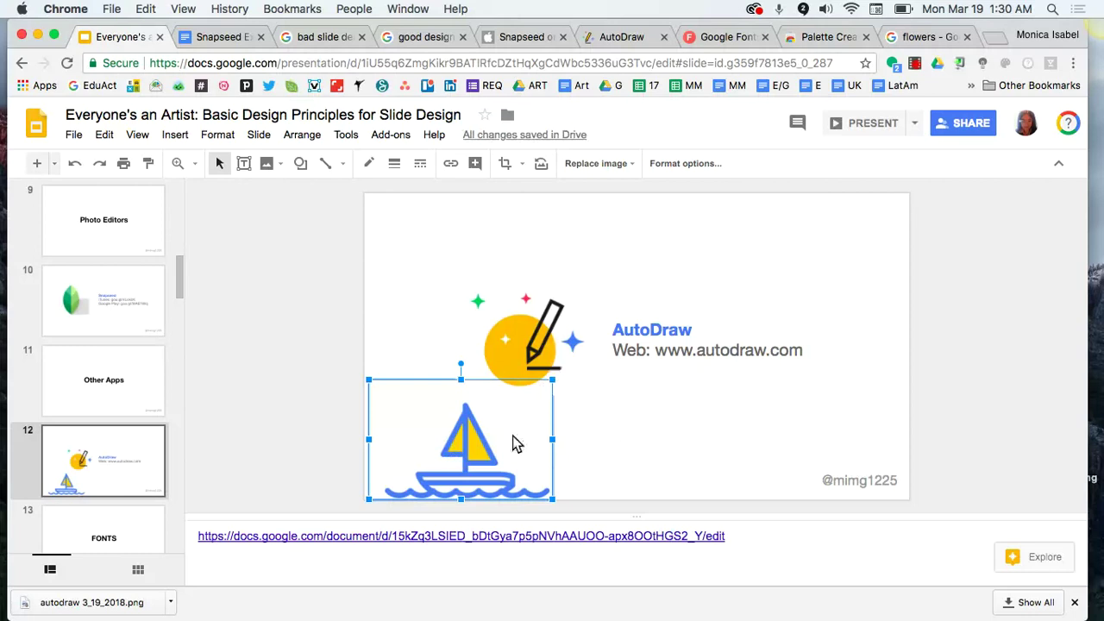
{"action": "left_click", "coordinate": [528, 341]}
{"action": "left_click", "coordinate": [491, 455]}
{"action": "left_click", "coordinate": [590, 481]}
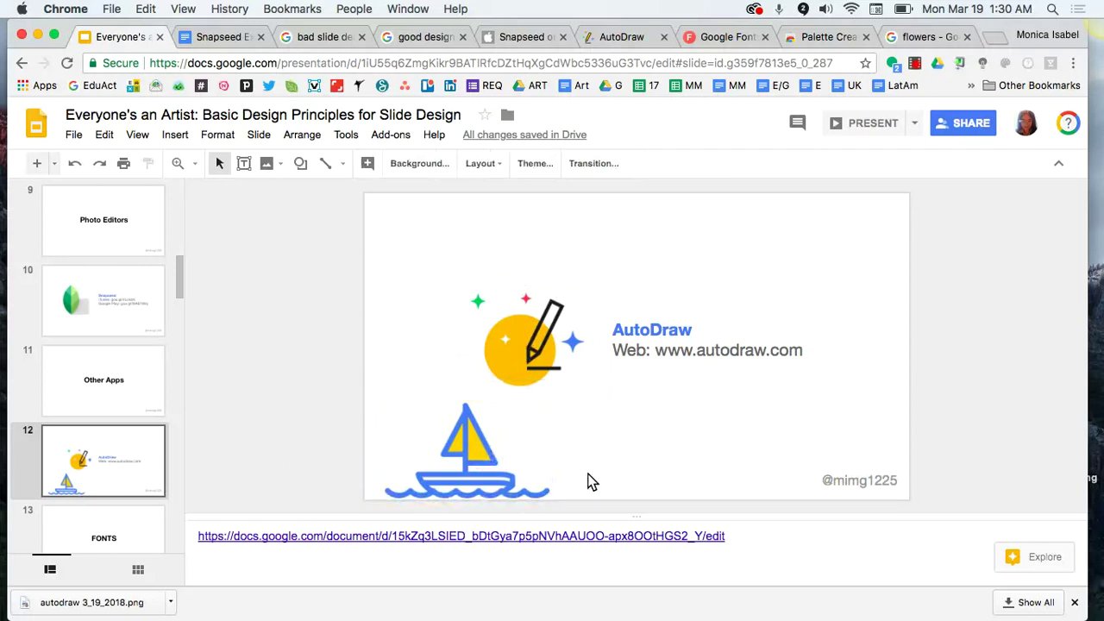
Step: Crop the empty space above the sailboat image down to just above the tip of the mast
{"action": "left_click", "coordinate": [473, 437]}
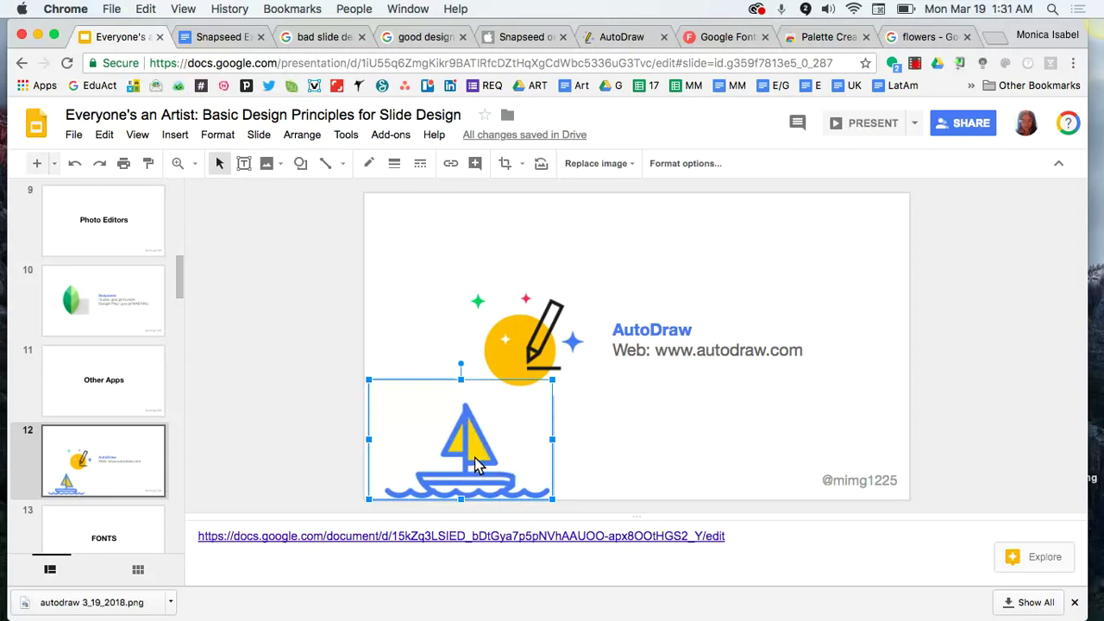
{"action": "double_click", "coordinate": [479, 465]}
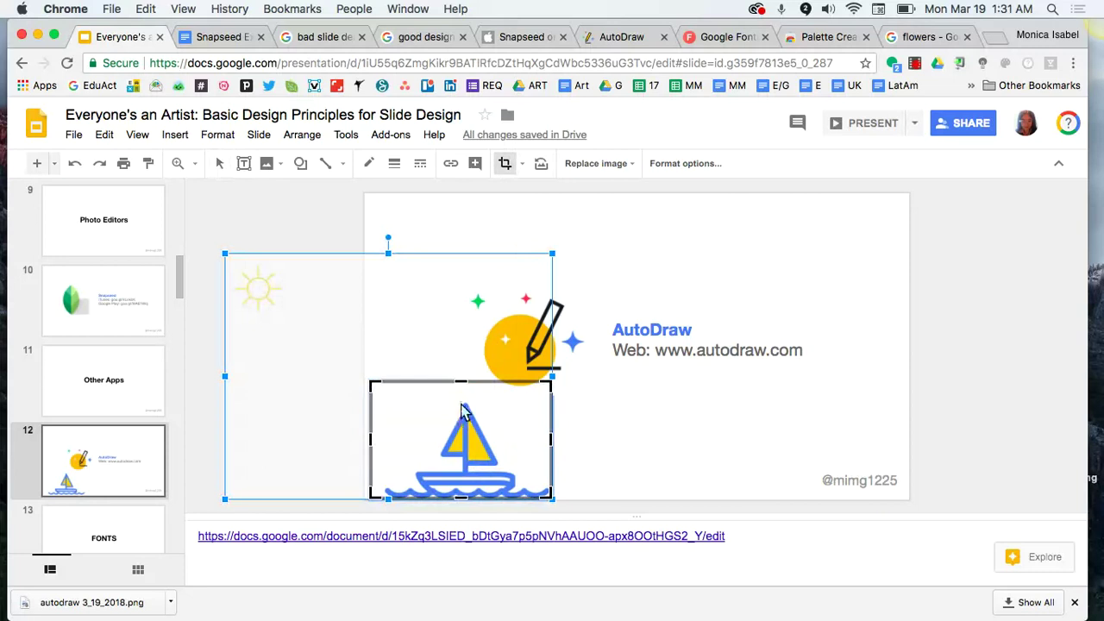
{"action": "left_click_drag", "start_coordinate": [462, 390], "coordinate": [462, 412]}
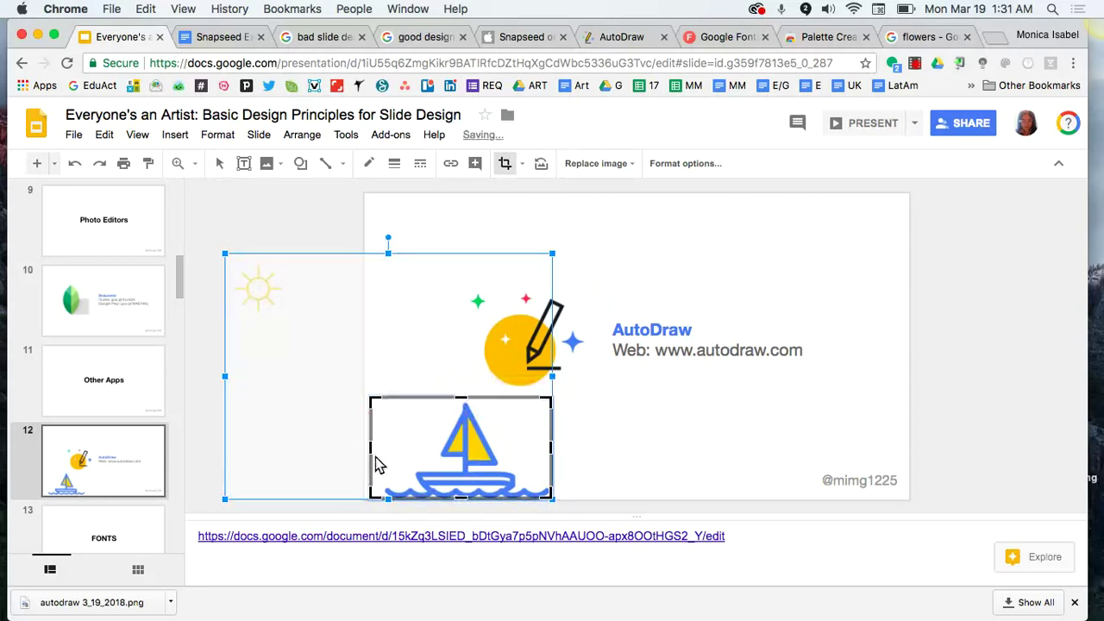